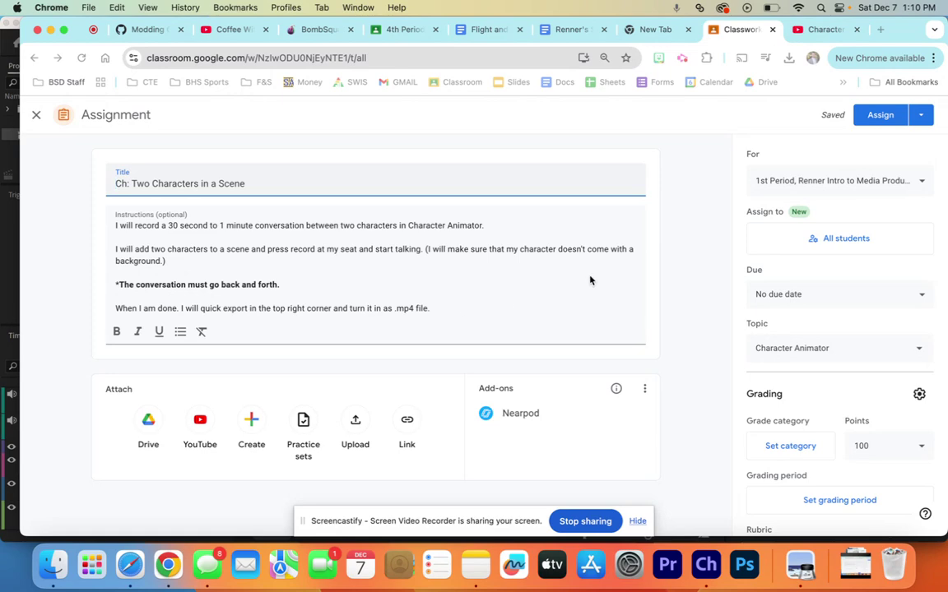
- Switch from Chrome to Character Animator using its Dock icon
click(705, 566)
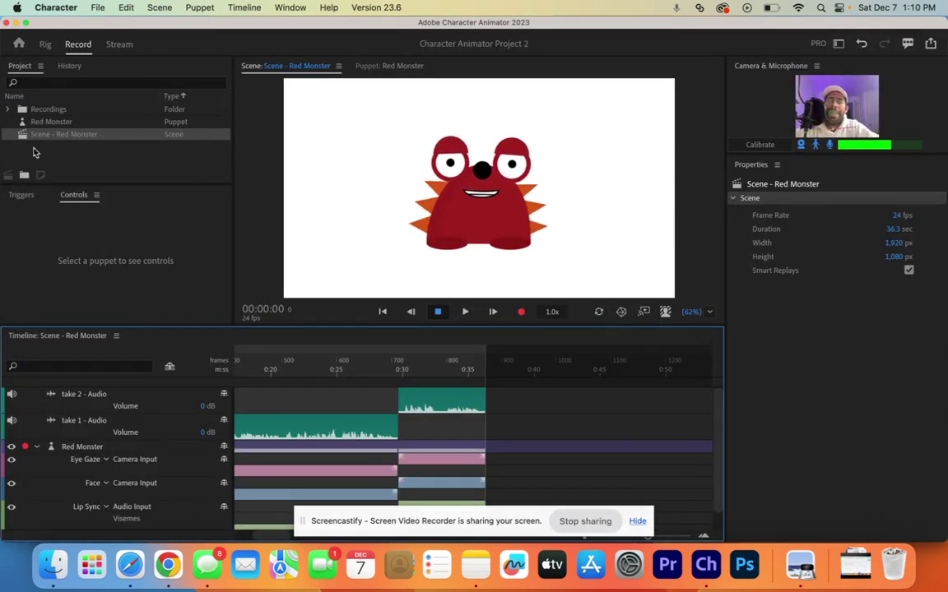
- Create Scene - Tull from the Tull example puppet on Home, then reselect Red Monster
click(53, 123)
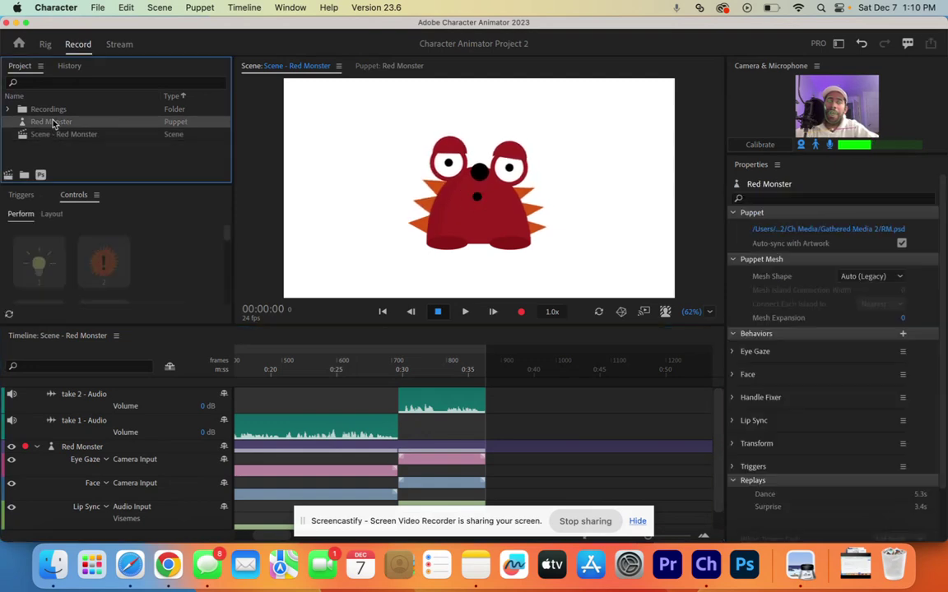
click(18, 44)
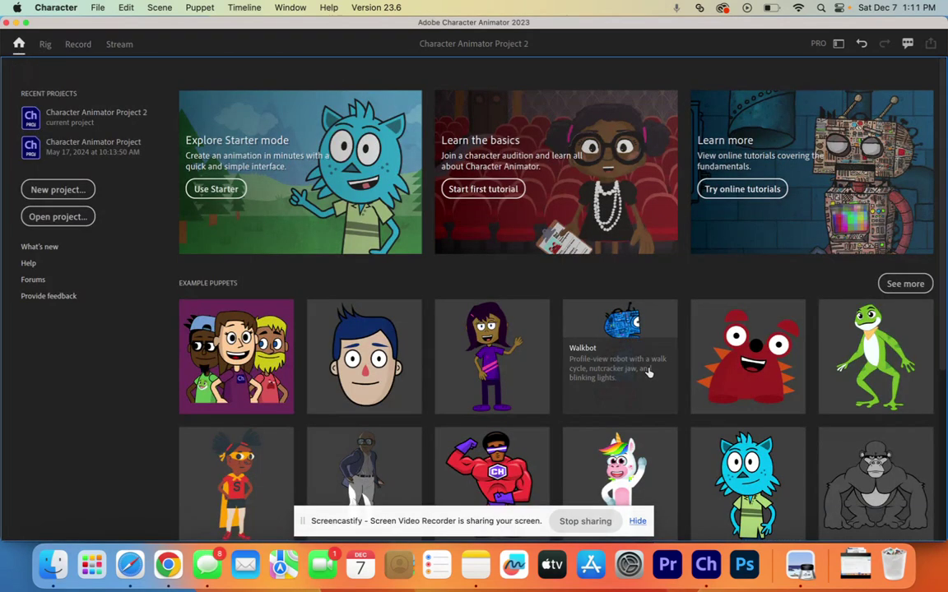
click(753, 455)
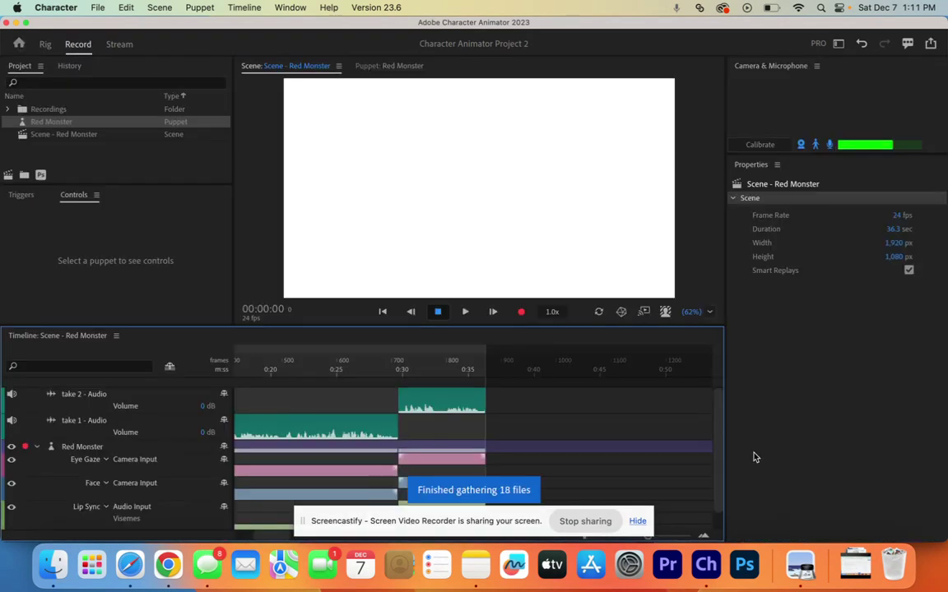
click(39, 125)
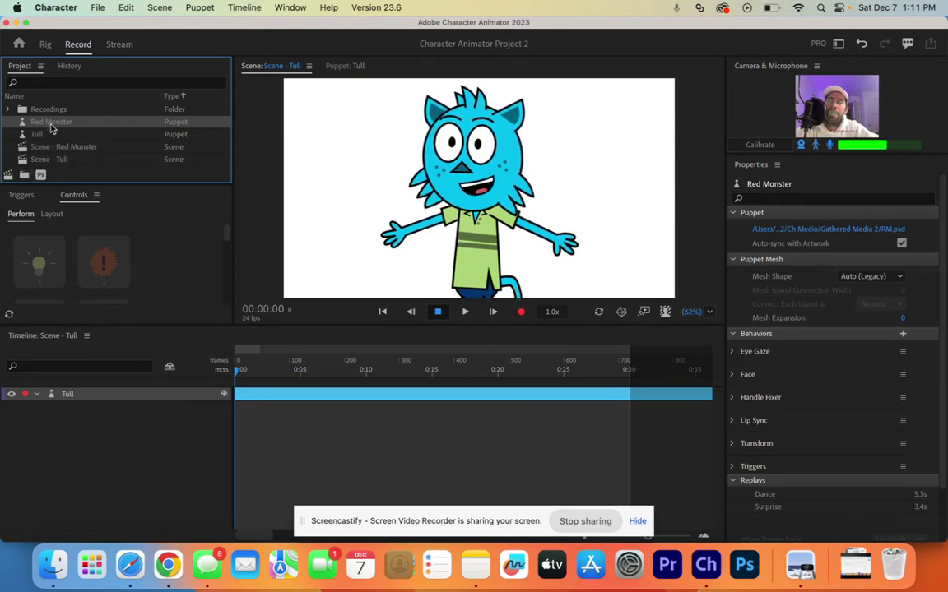
- Drag Red Monster into Scene - Tull and select the Tull and Red Monster tracks
drag(51, 125, 58, 161)
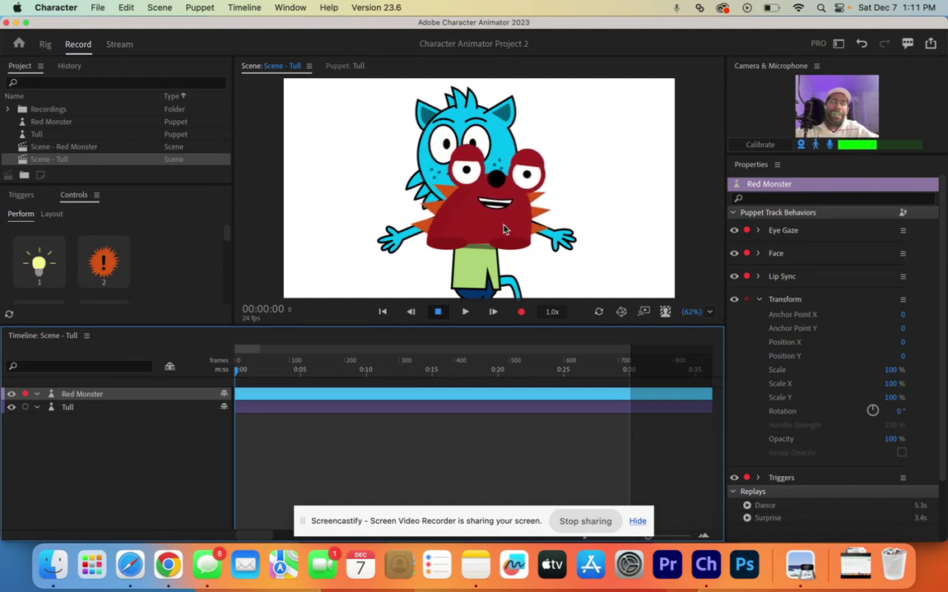
click(81, 409)
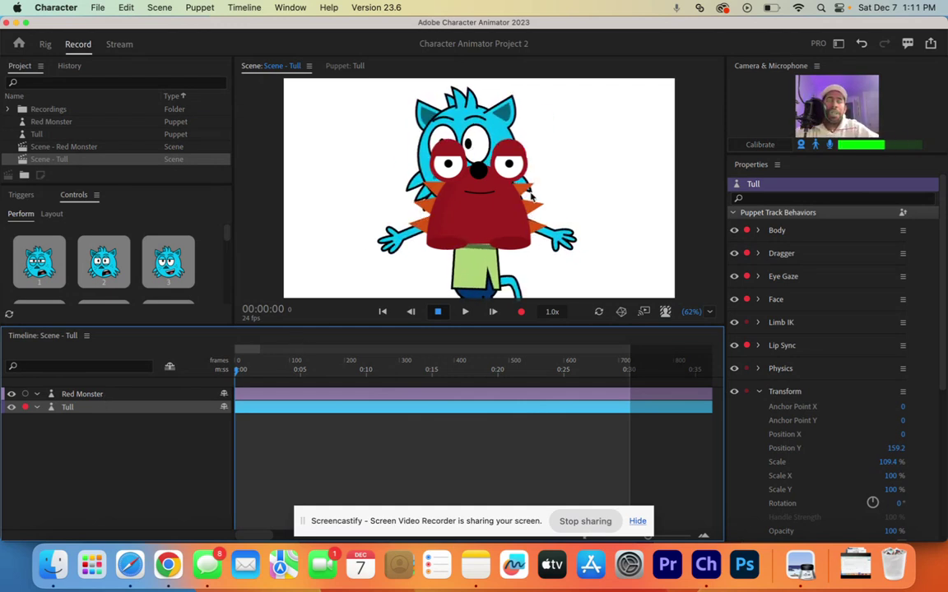
click(100, 396)
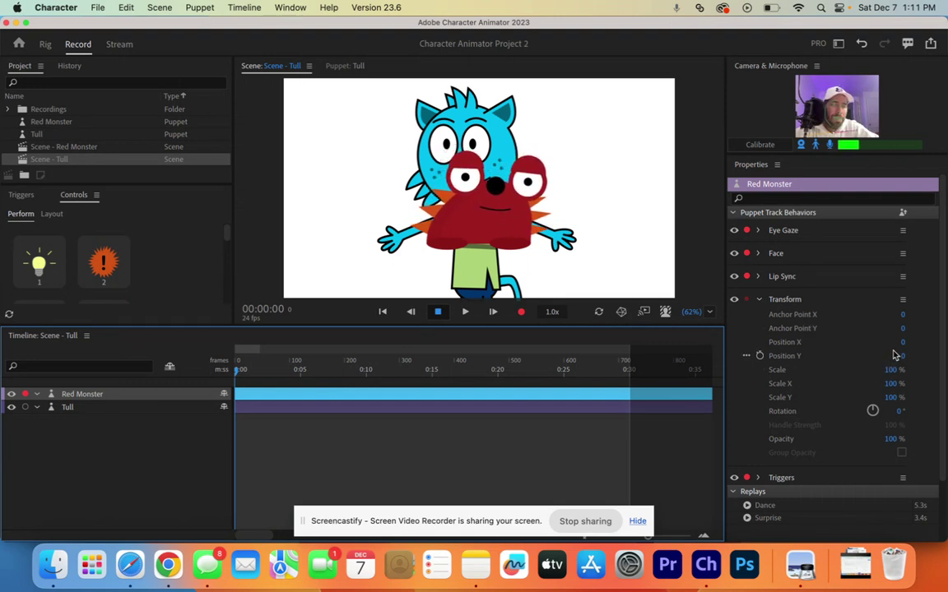
- Slide Red Monster left on stage and set Tull's Position X to 201
drag(902, 342, 559, 342)
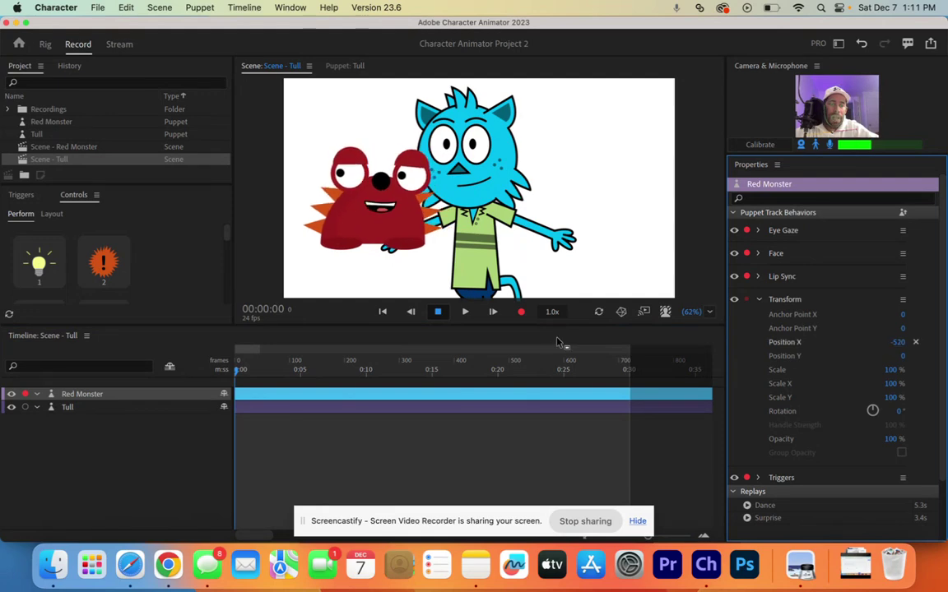
click(69, 407)
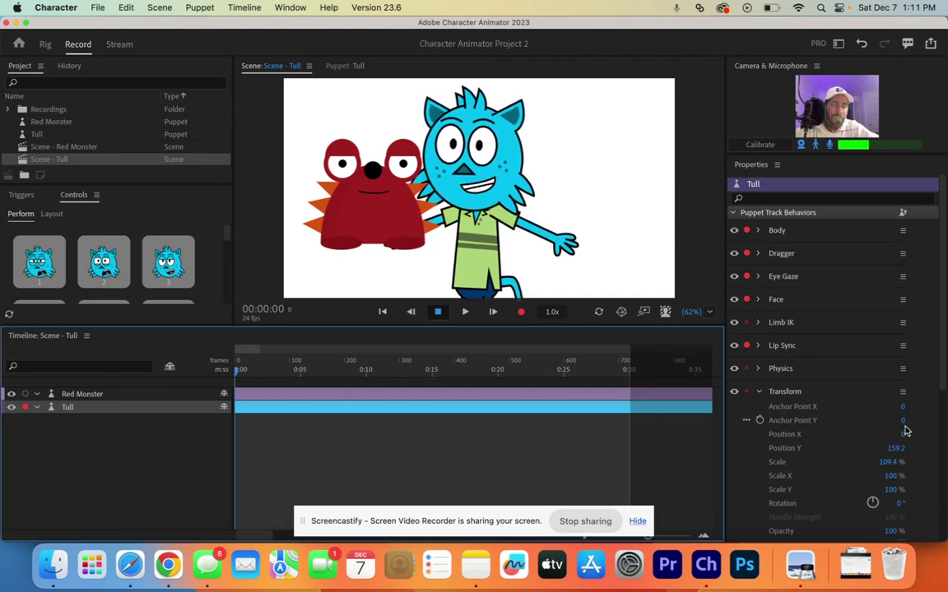
drag(903, 434, 939, 434)
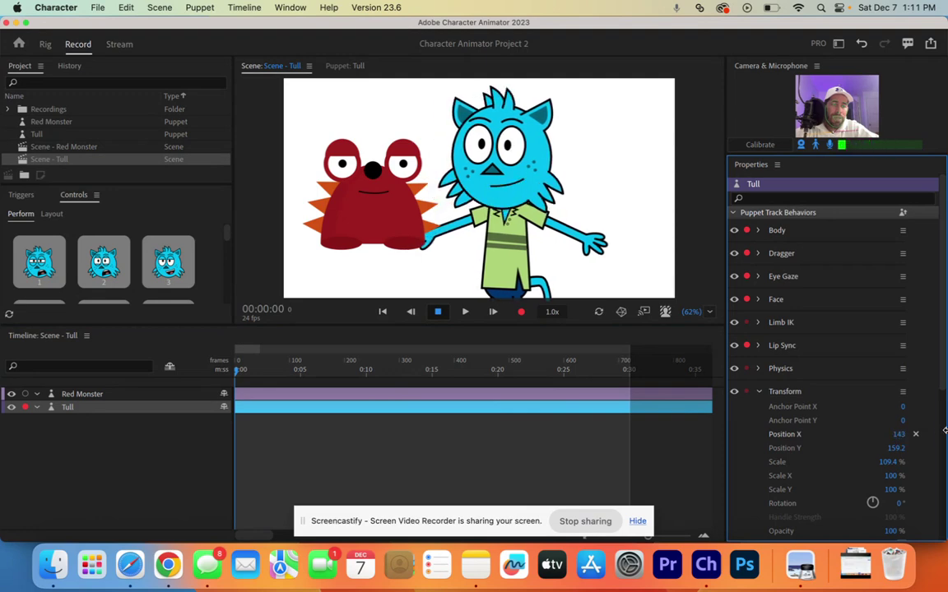
click(898, 433)
text(201)
key(Return)
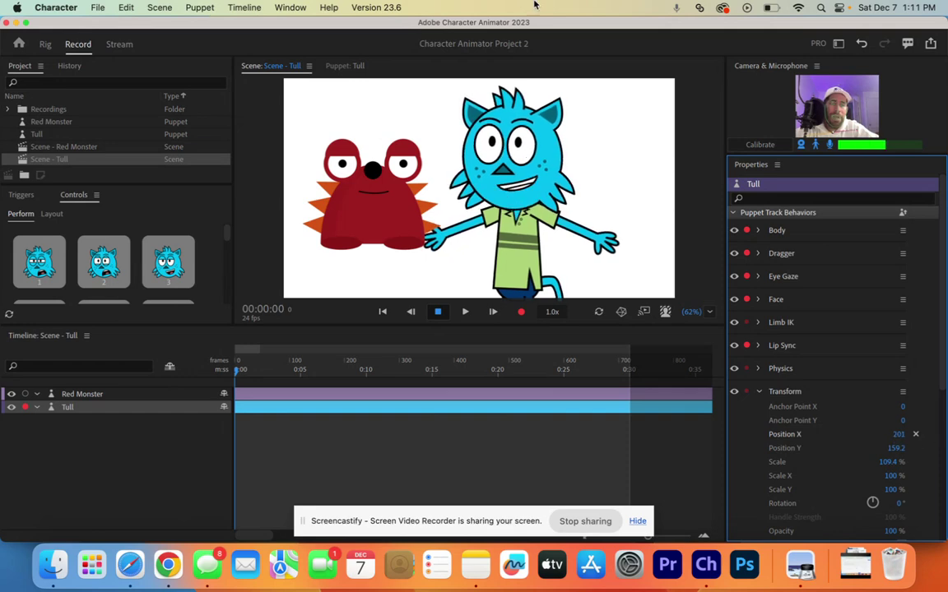
- Maximize the window and set Tull's Position X to 500
drag(672, 25, 353, 29)
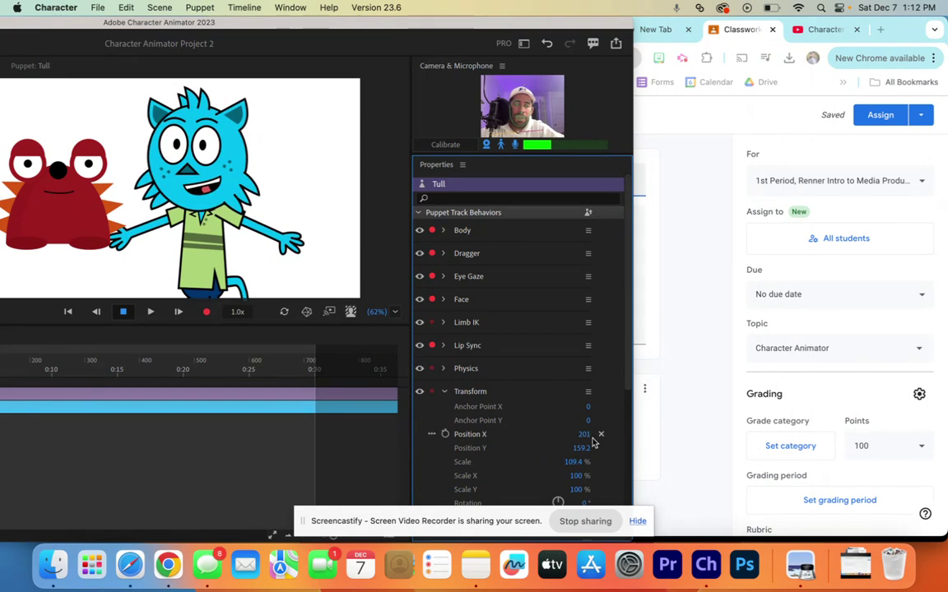
drag(584, 433, 733, 371)
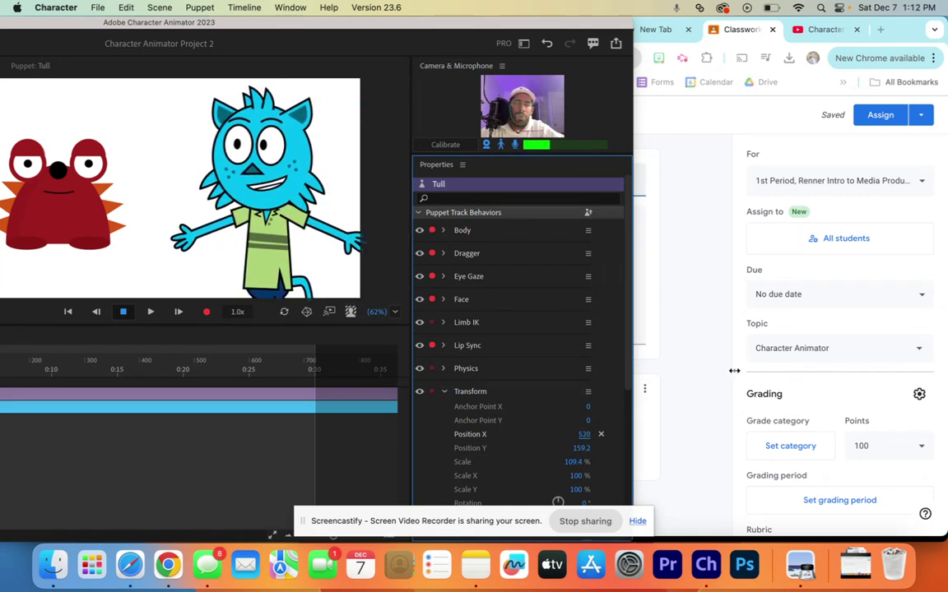
double_click(313, 23)
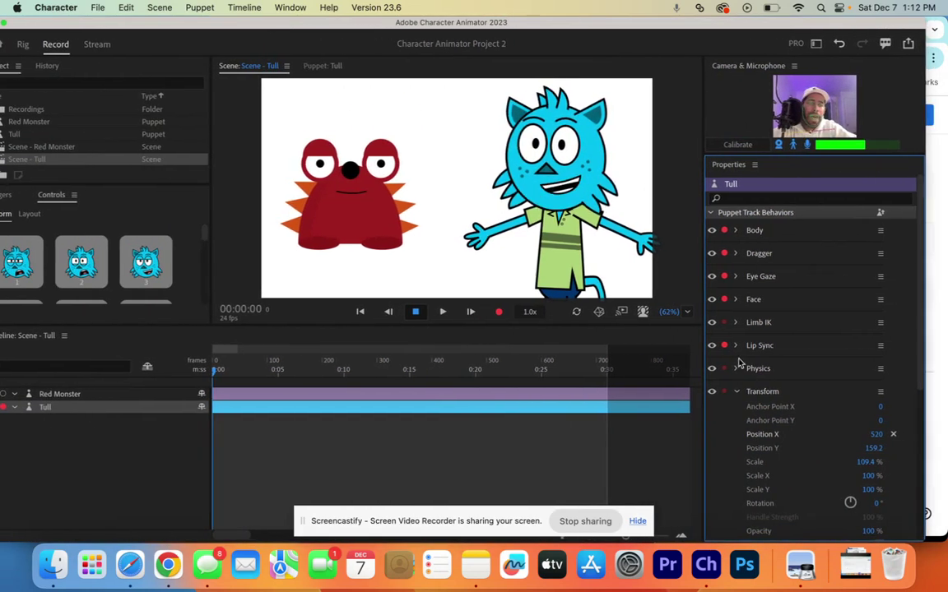
click(876, 437)
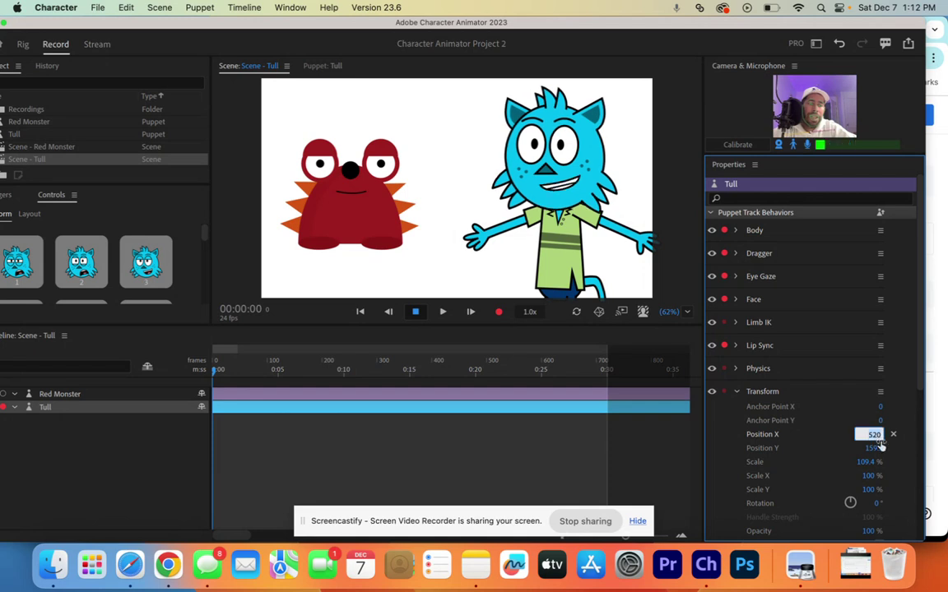
text(500)
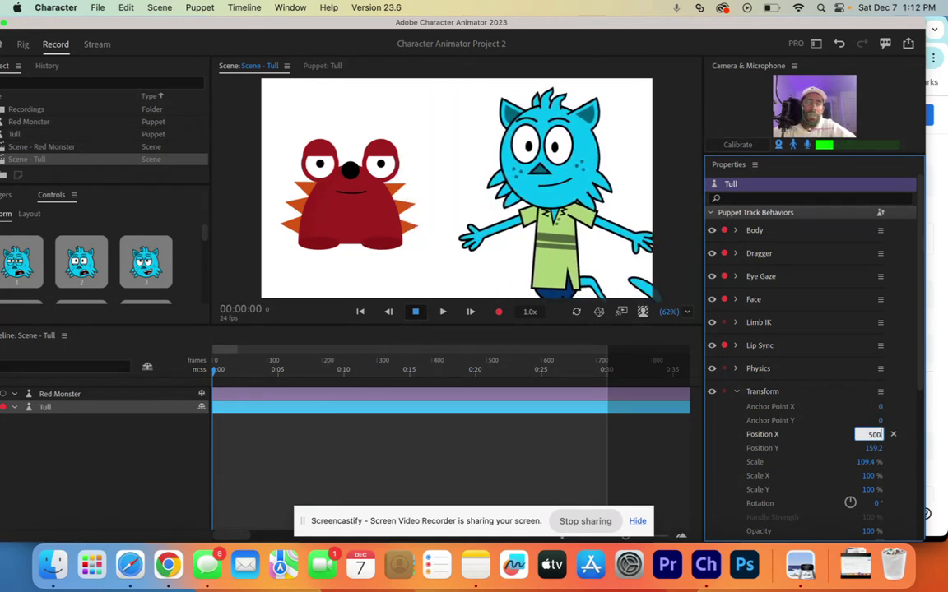
key(BackSpace)
key(BackSpace)
key(BackSpace)
text(350)
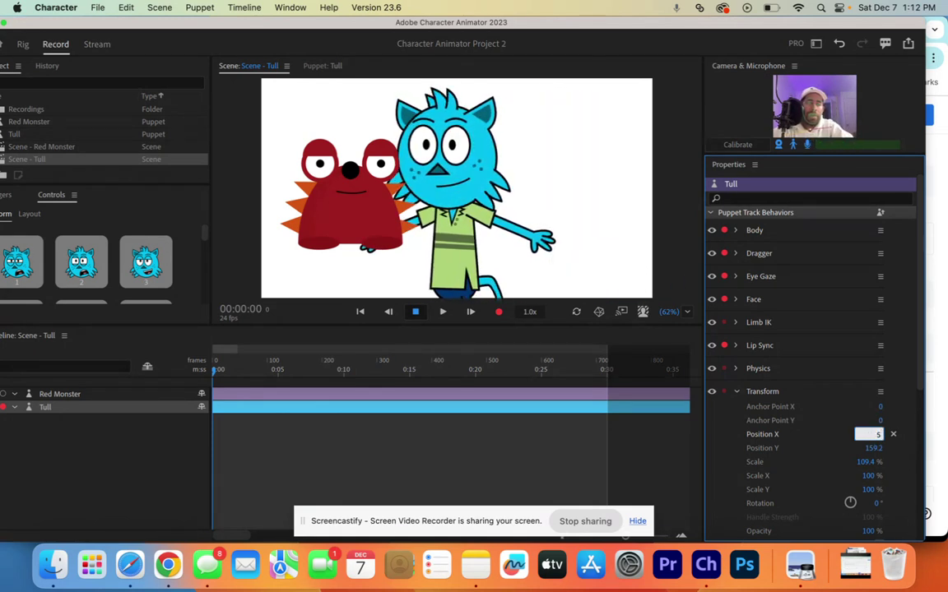
text(55)
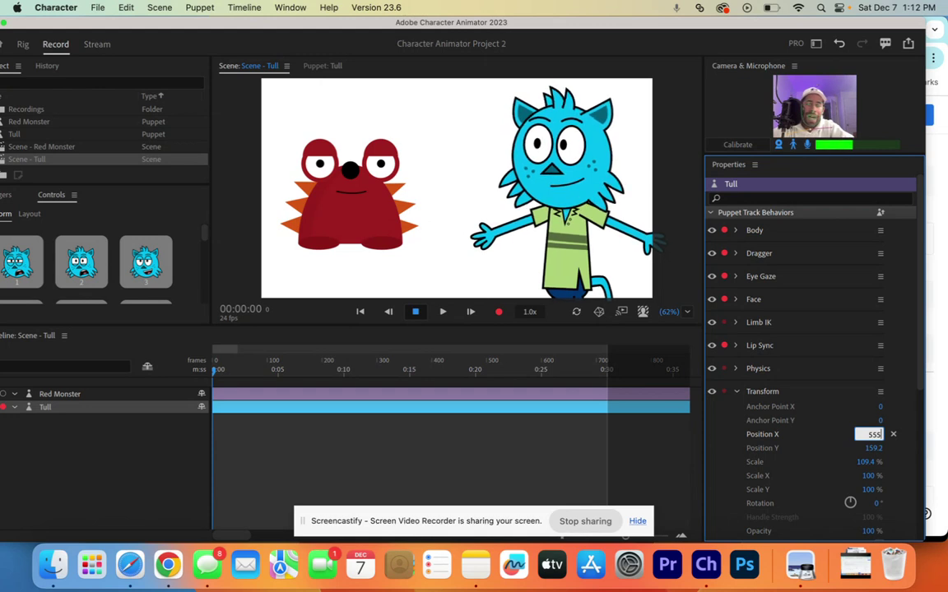
key(BackSpace)
key(BackSpace)
text(00)
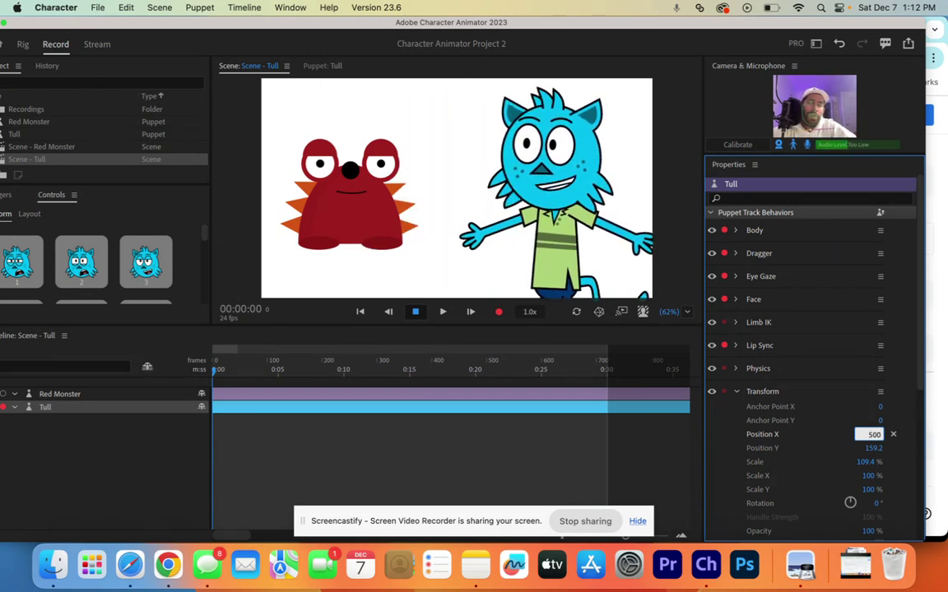
key(Return)
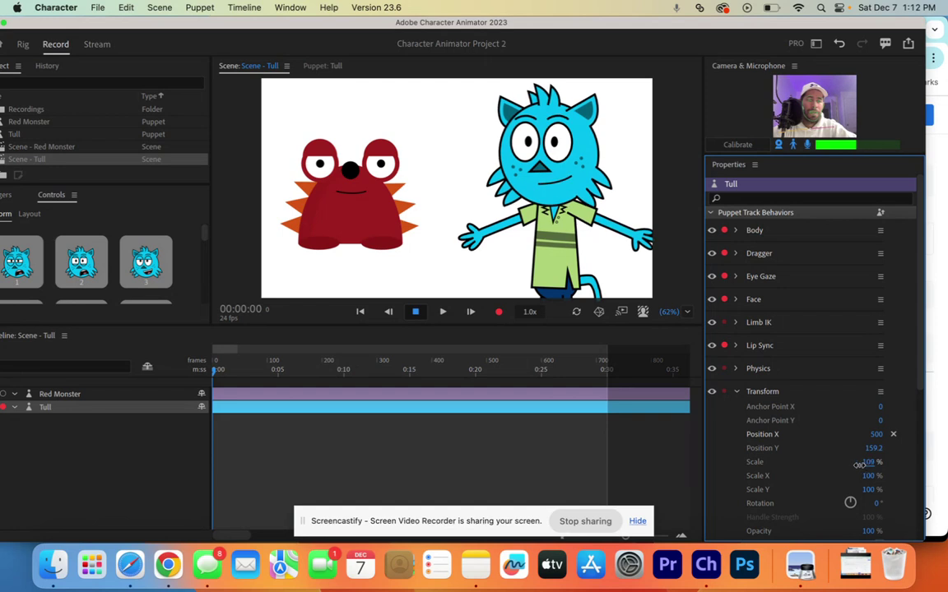
- Scale Tull down to 59% and set his Position Y to 10
drag(862, 467, 844, 466)
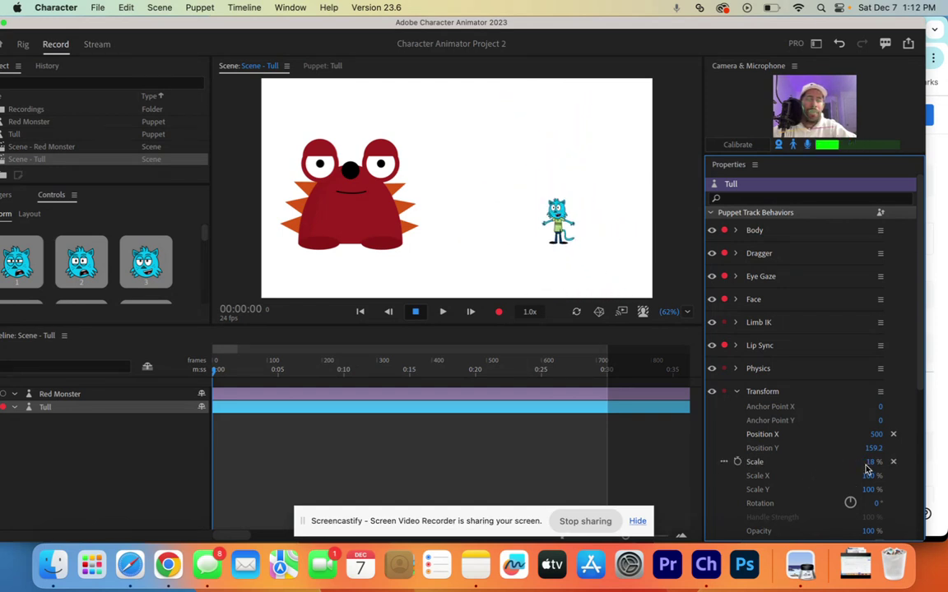
drag(875, 462, 898, 459)
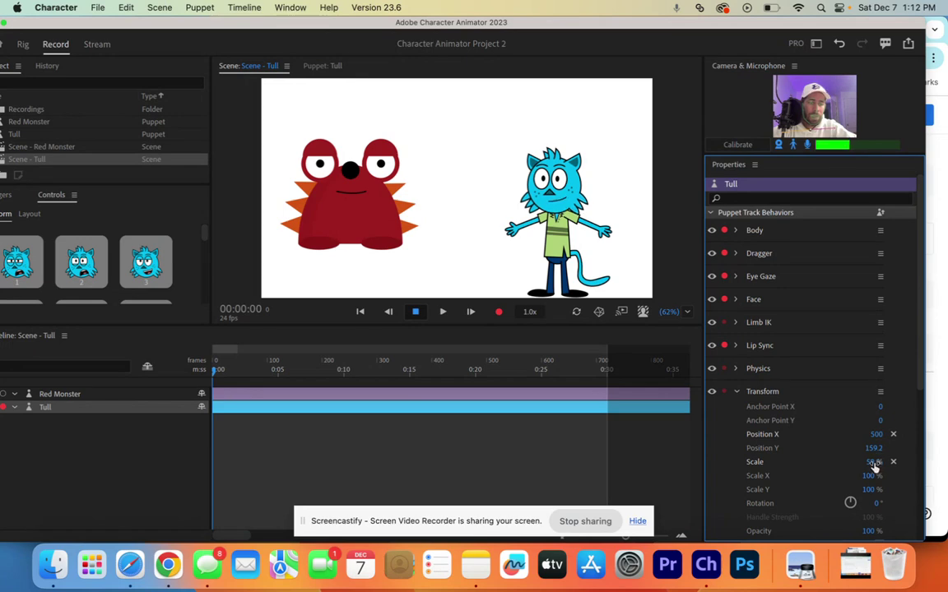
drag(873, 449, 871, 544)
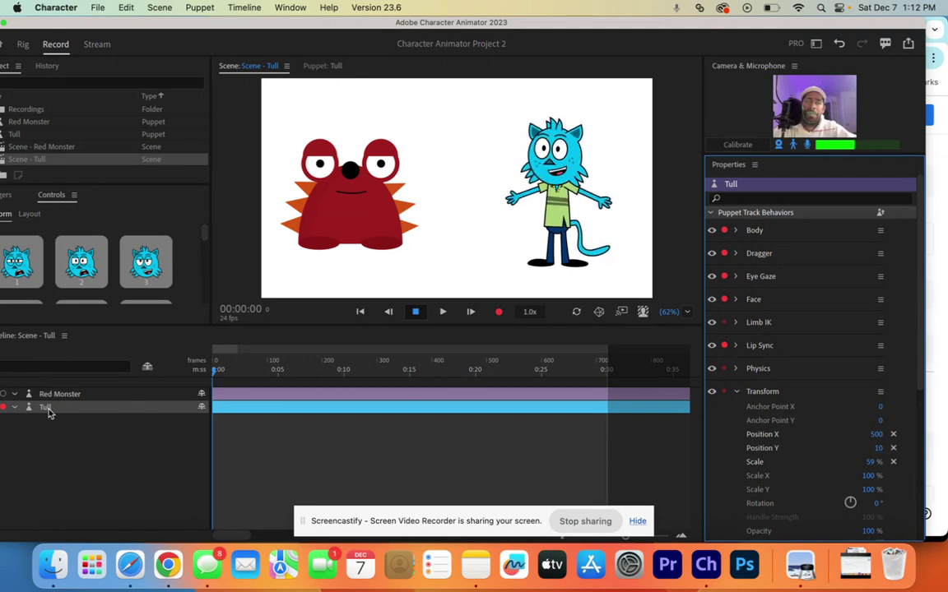
click(498, 313)
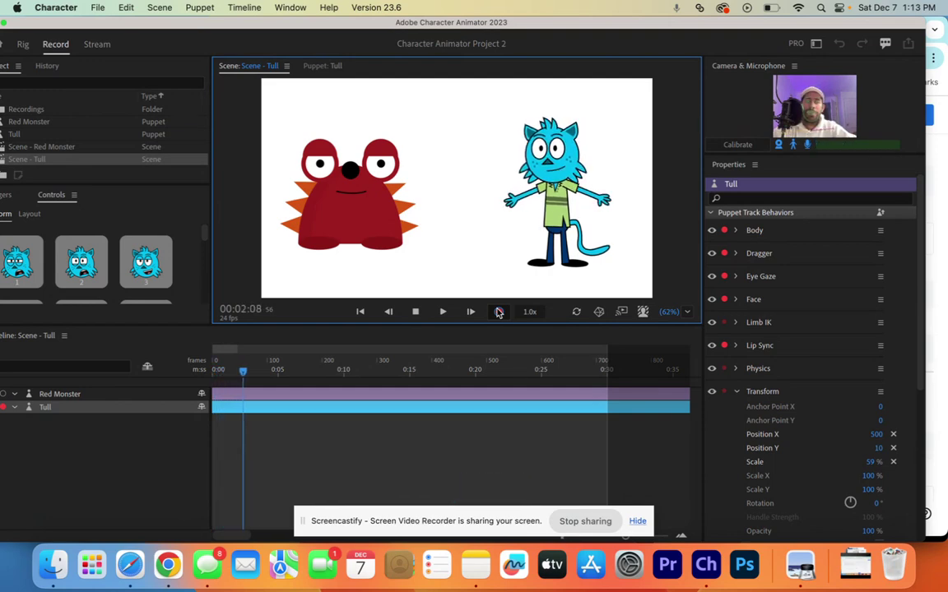
click(417, 313)
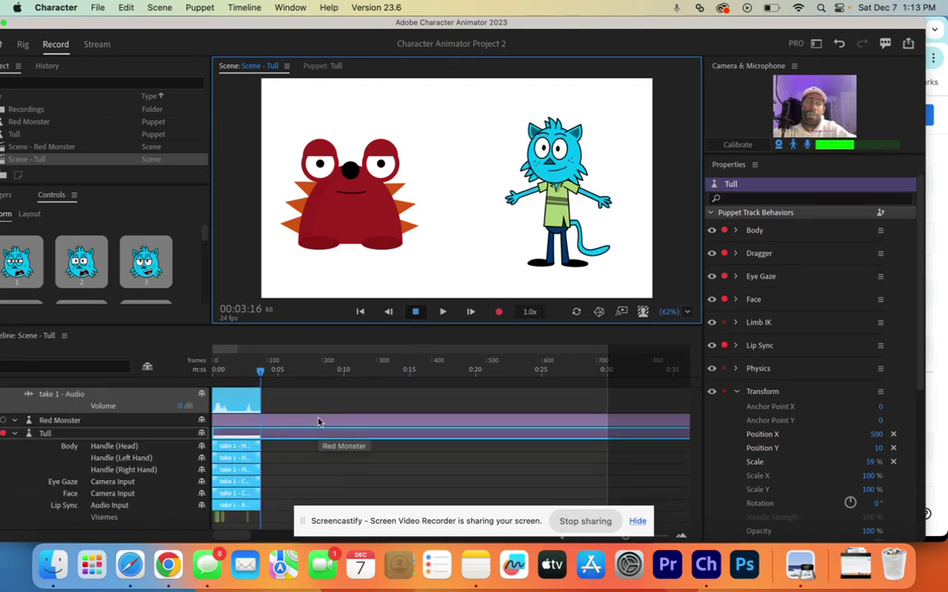
click(249, 408)
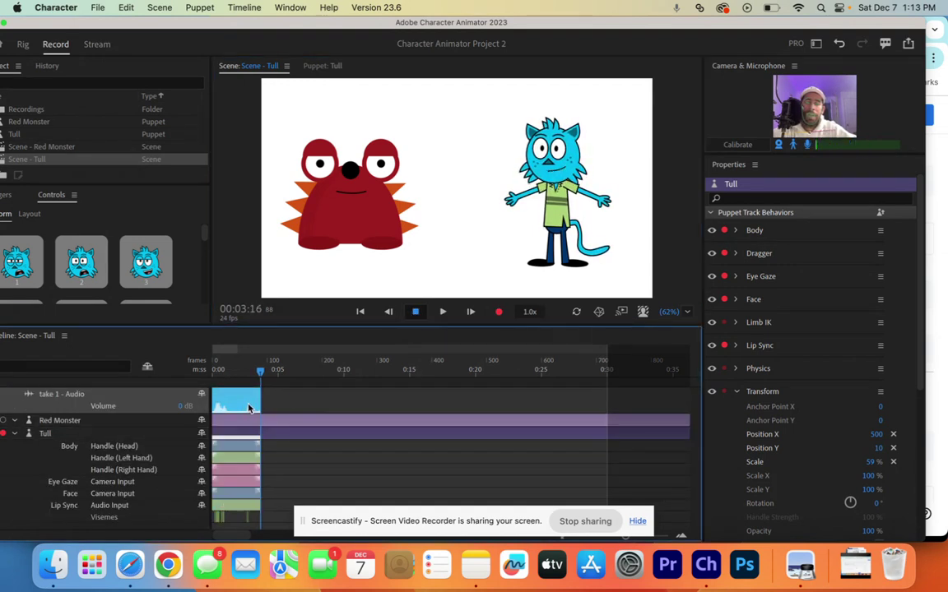
drag(298, 392, 210, 529)
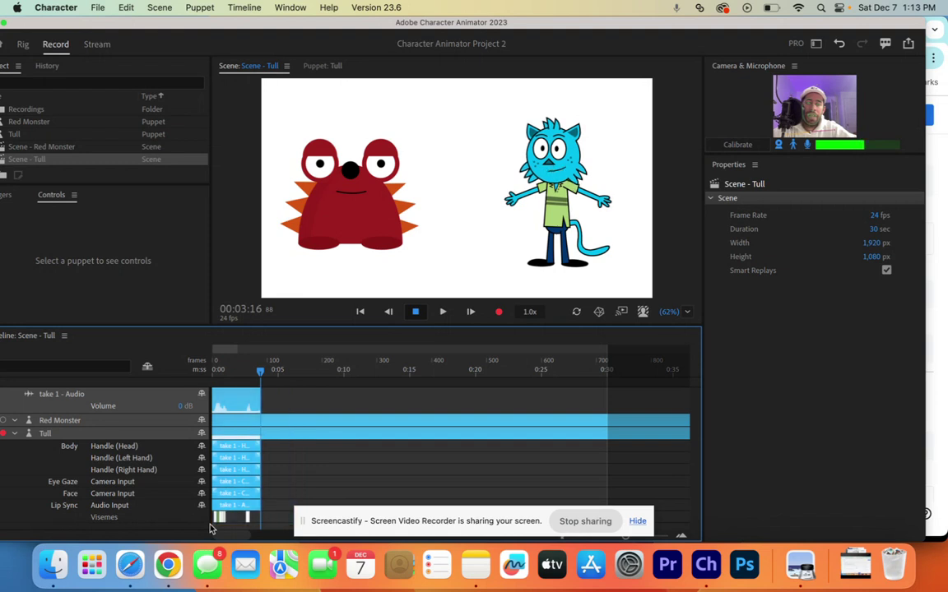
key(Delete)
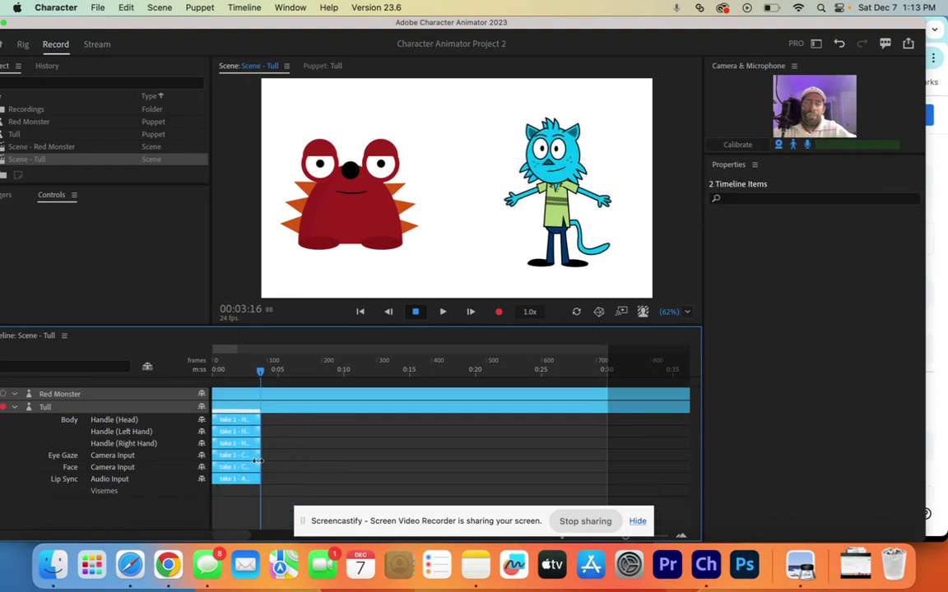
key(Delete)
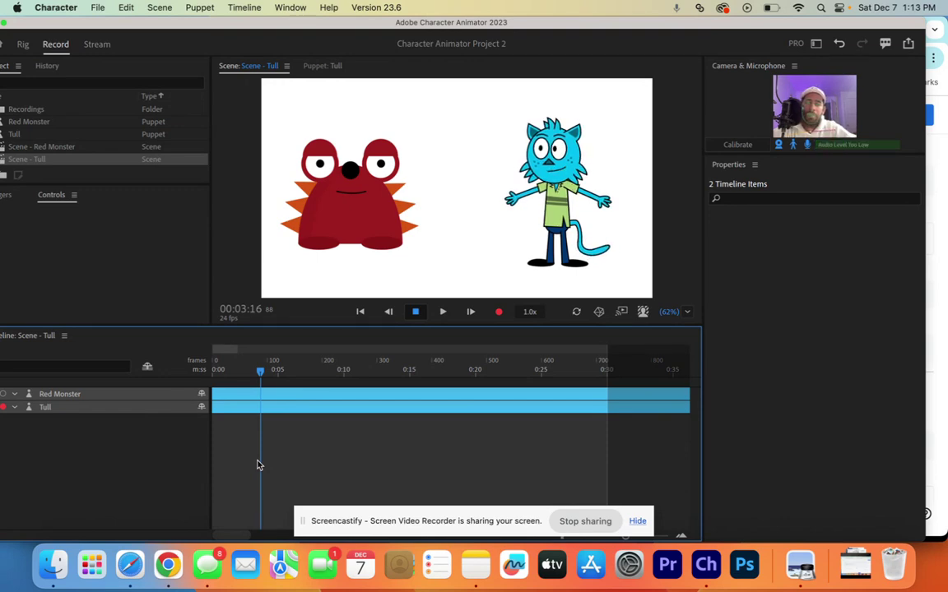
- Rewind to 0:00 and record Tull's opening line as a roughly 5-second take 2
drag(260, 361, 170, 371)
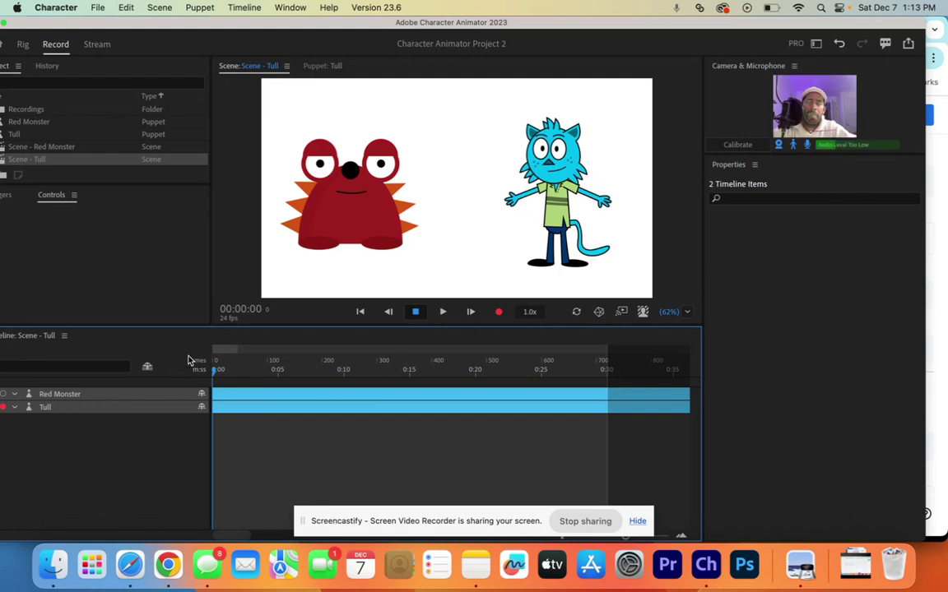
click(499, 312)
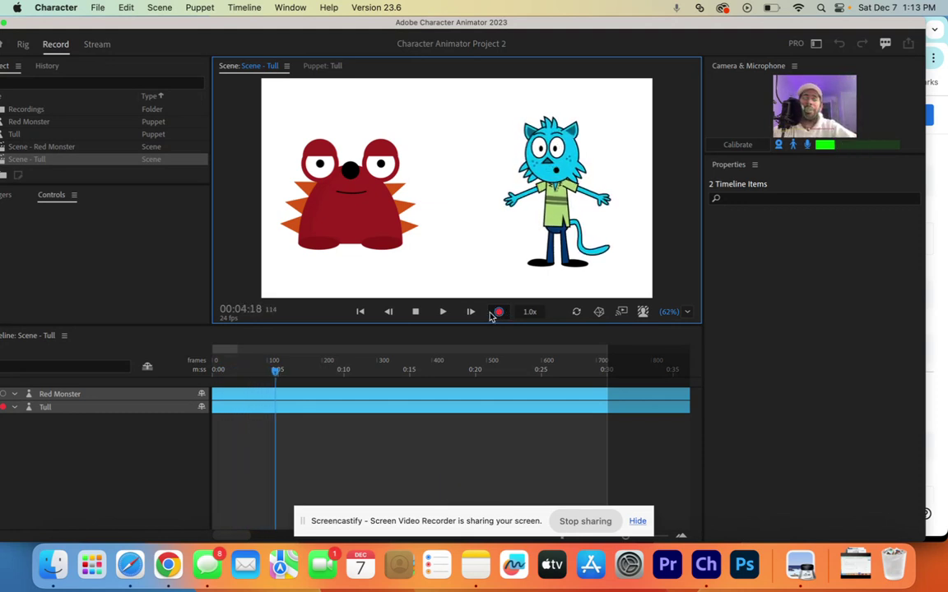
click(415, 313)
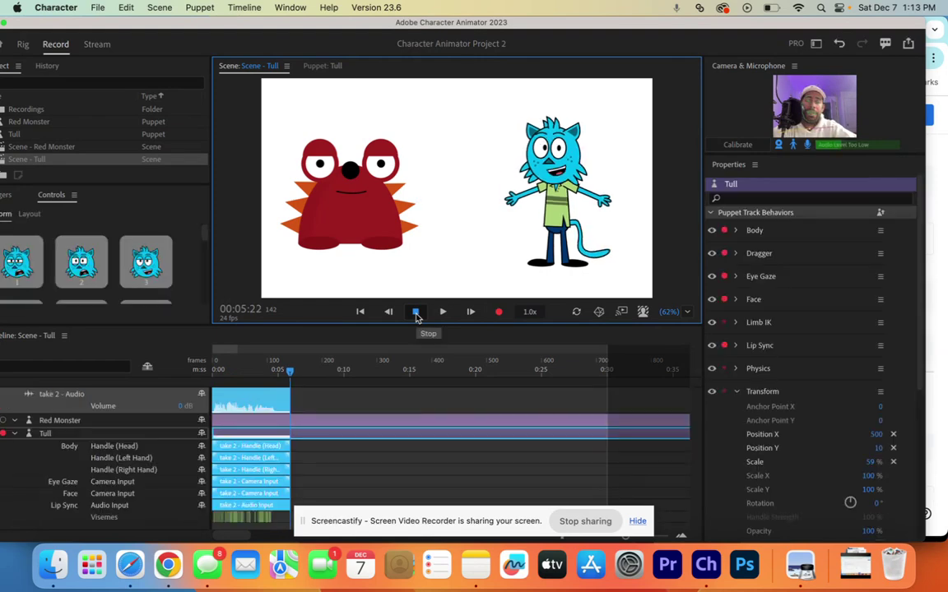
- Record Red Monster's reply as take 3, then collapse his track
click(70, 421)
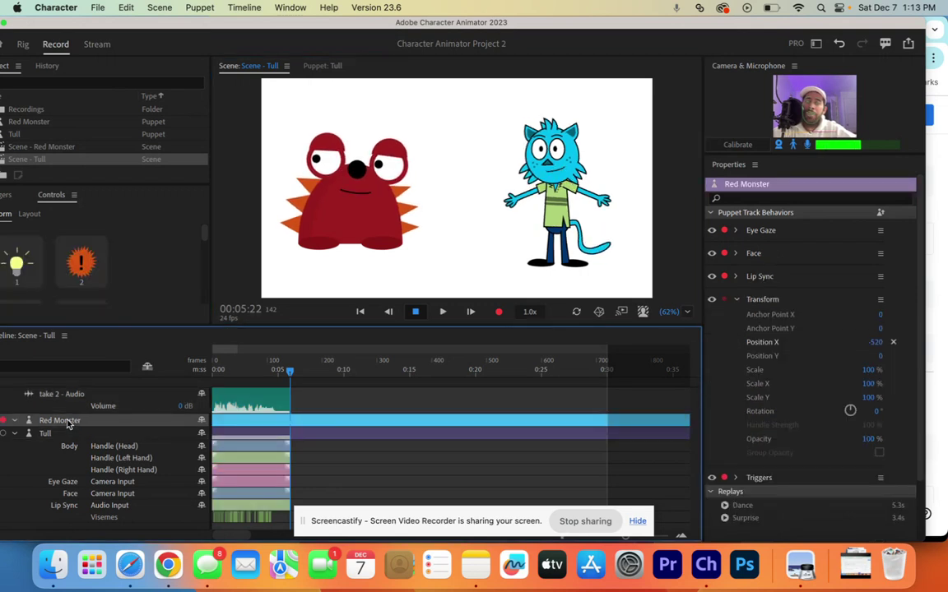
click(499, 313)
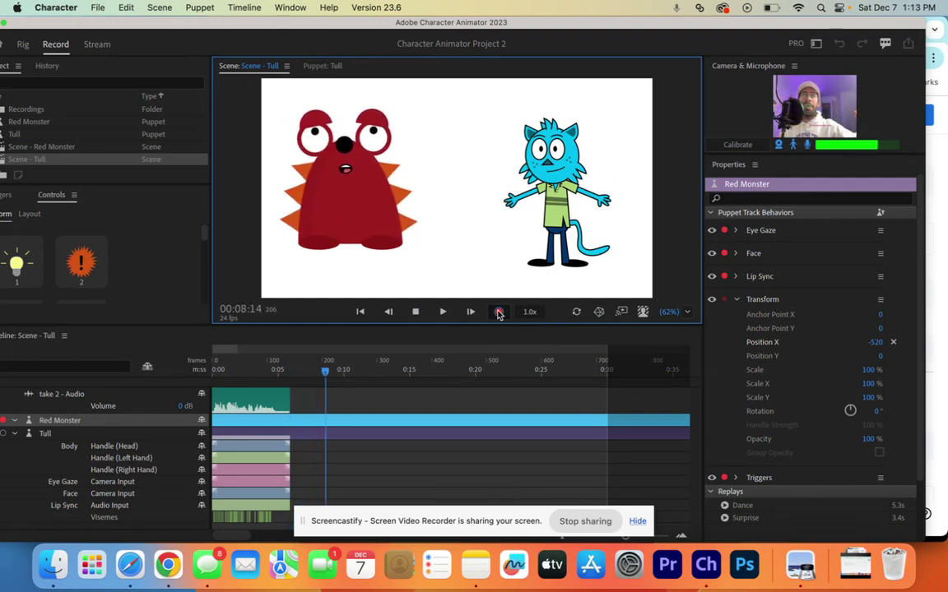
click(415, 312)
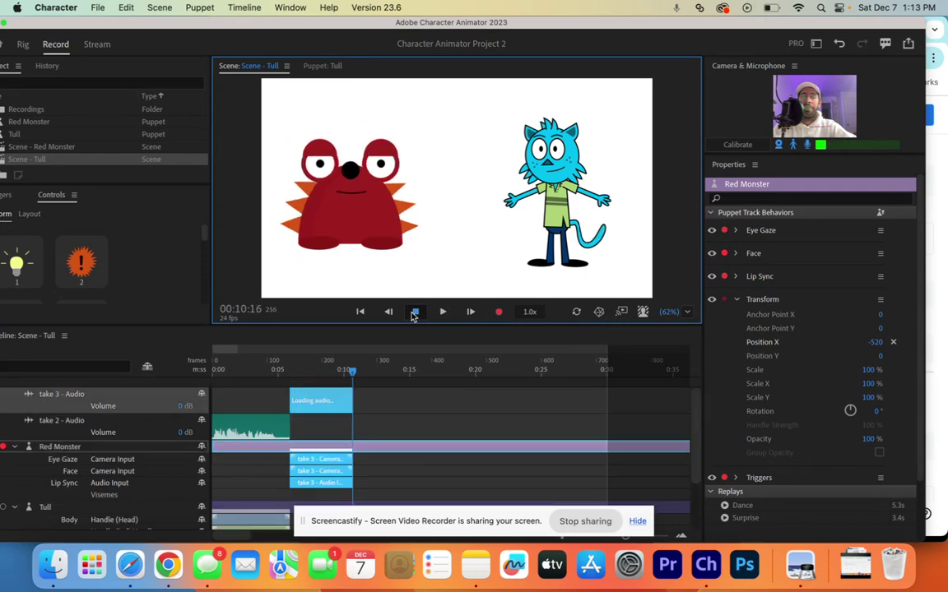
click(13, 448)
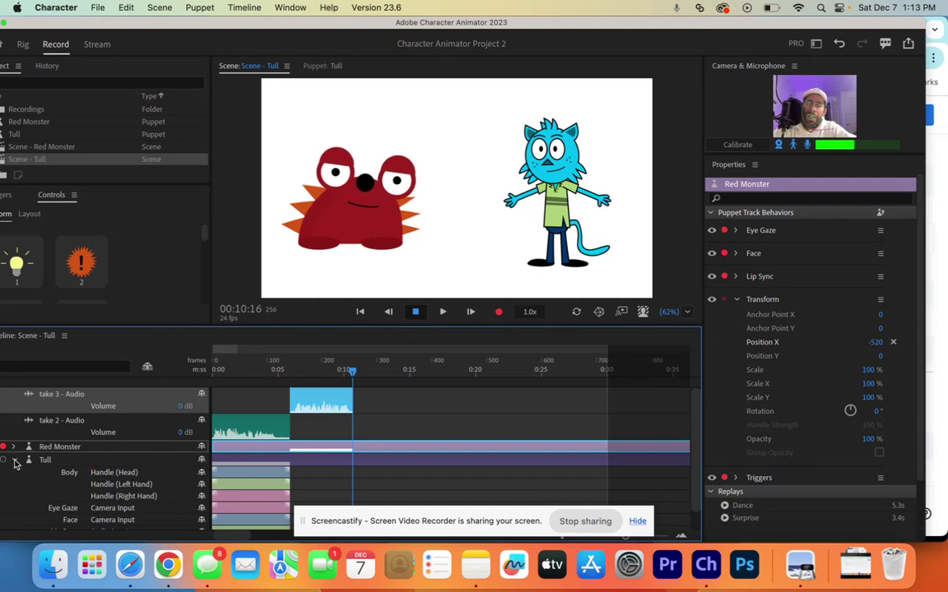
- Collapse and select Tull's track, then record his next line as take 4
click(13, 461)
click(66, 461)
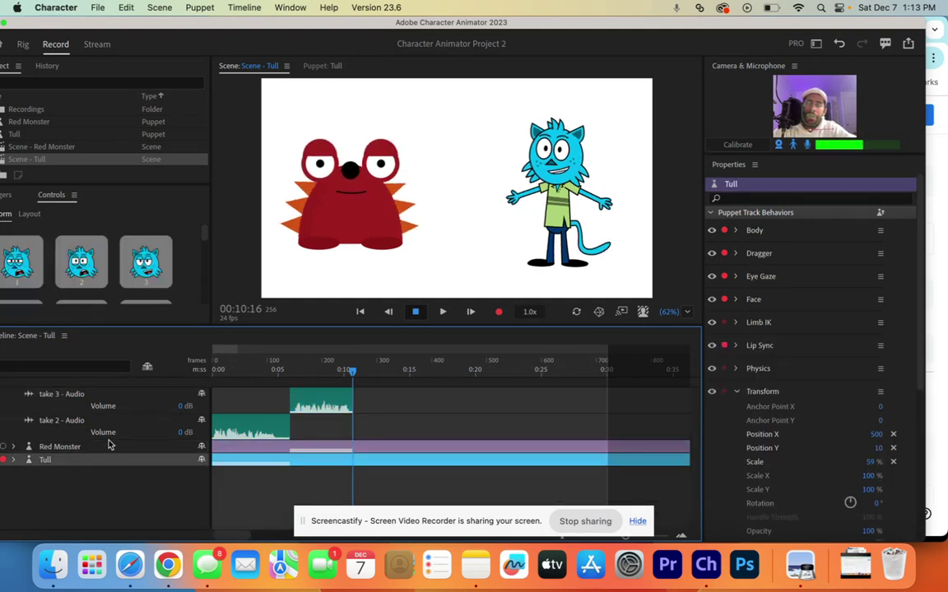
click(498, 313)
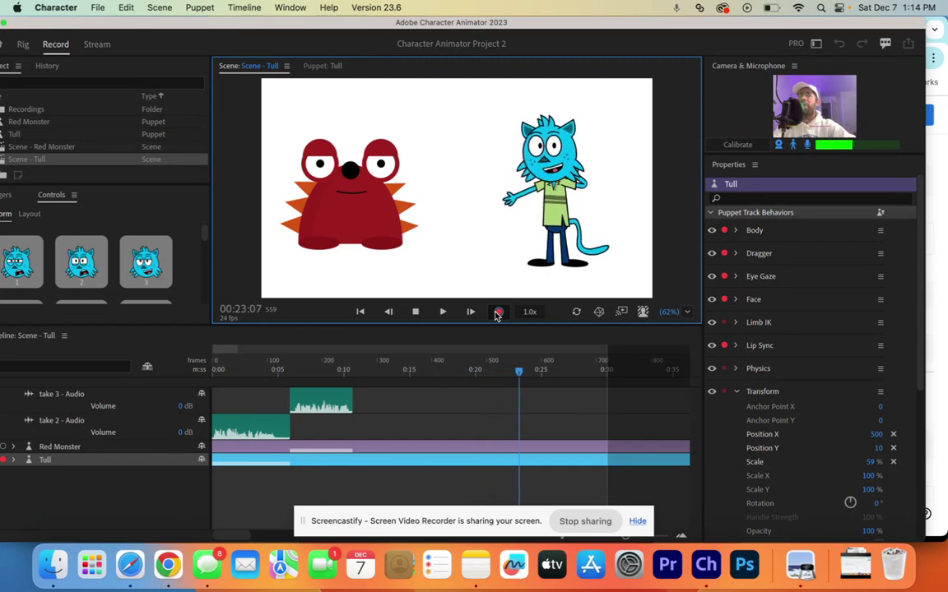
click(416, 313)
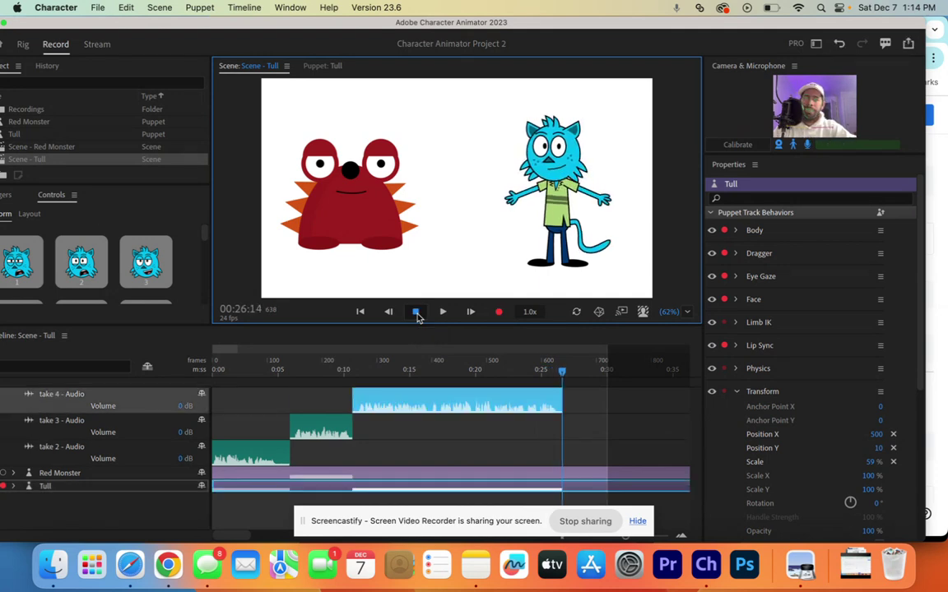
- Select Red Monster and record his answer as take 5, ending near 0:39
click(64, 474)
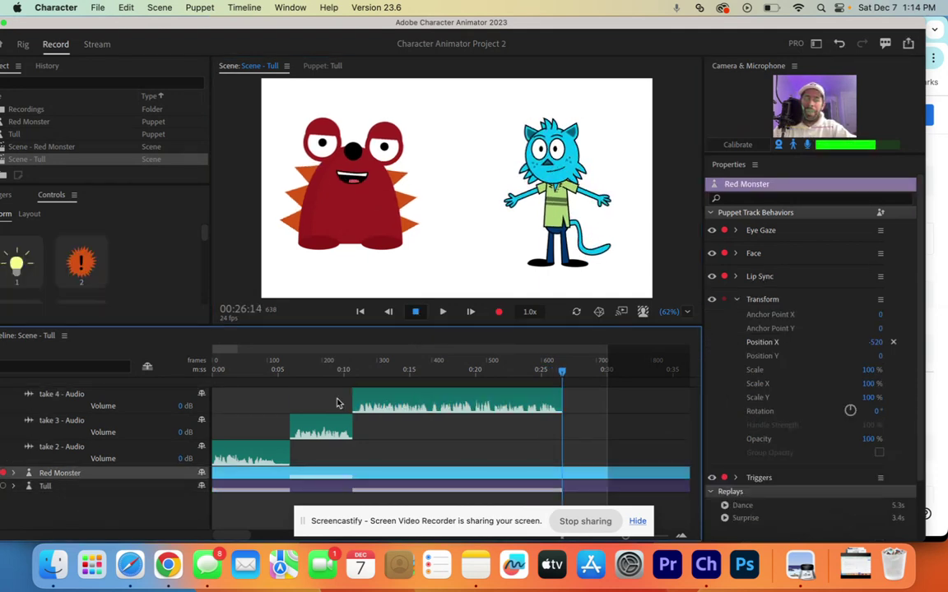
click(500, 313)
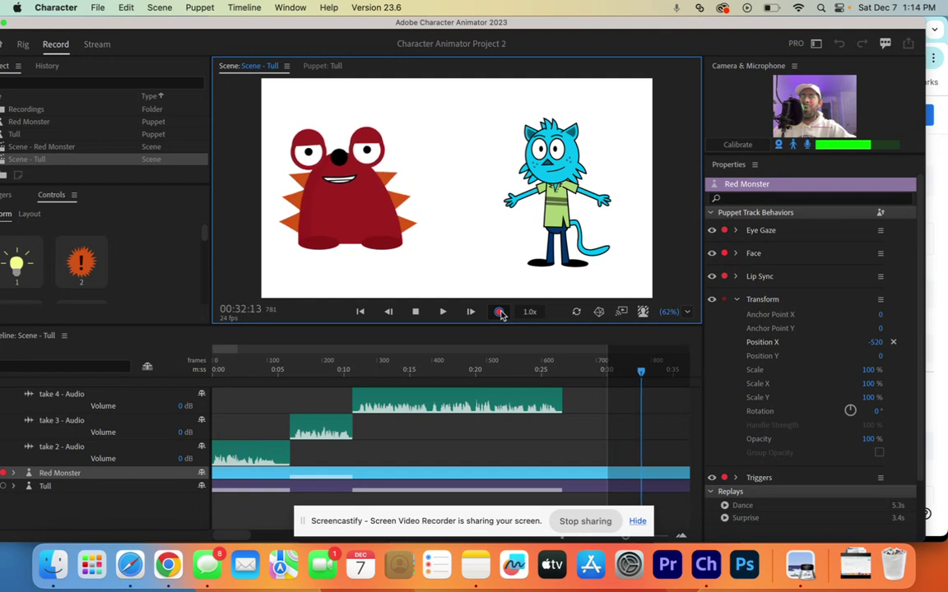
click(416, 313)
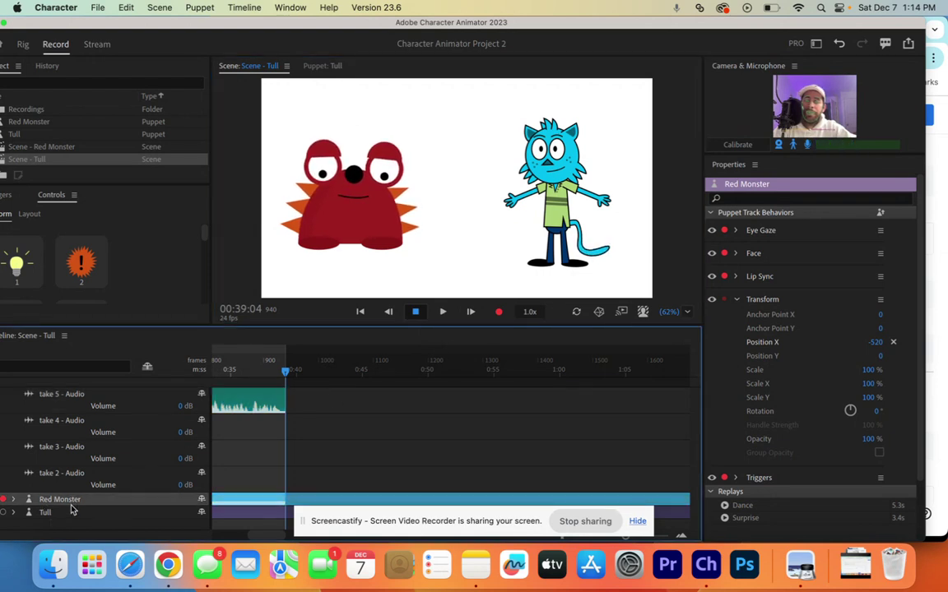
- Record Tull's response as take 6, running from about 0:39 to 0:54
click(71, 512)
click(499, 313)
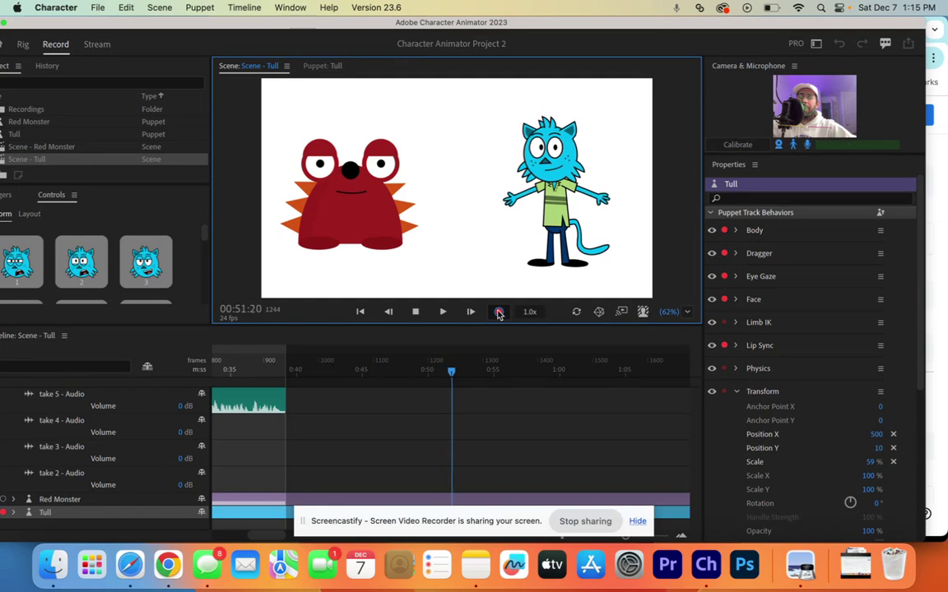
click(498, 313)
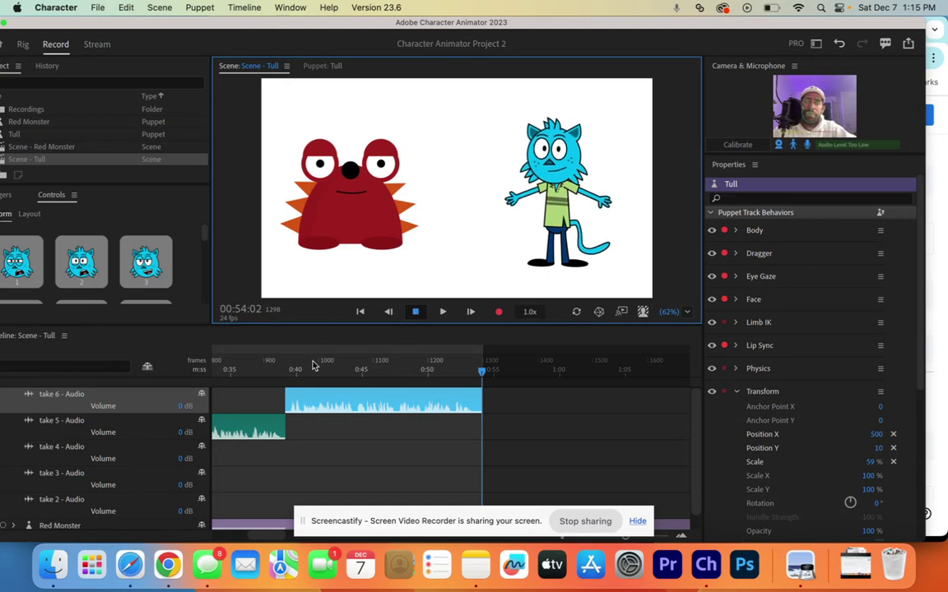
scroll(93, 439, down, 1)
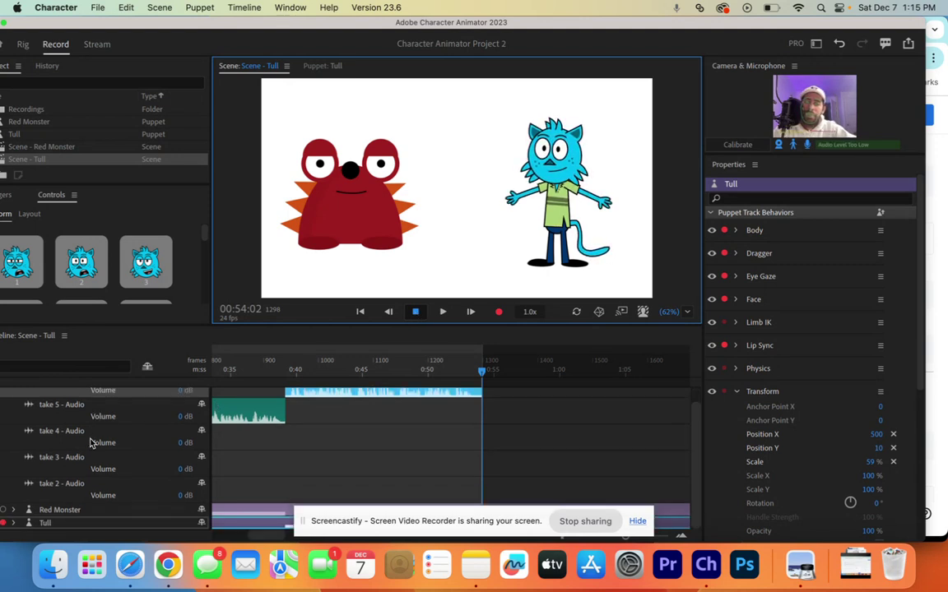
- Record Red Monster's final line as a new take ending near 1:14
click(89, 511)
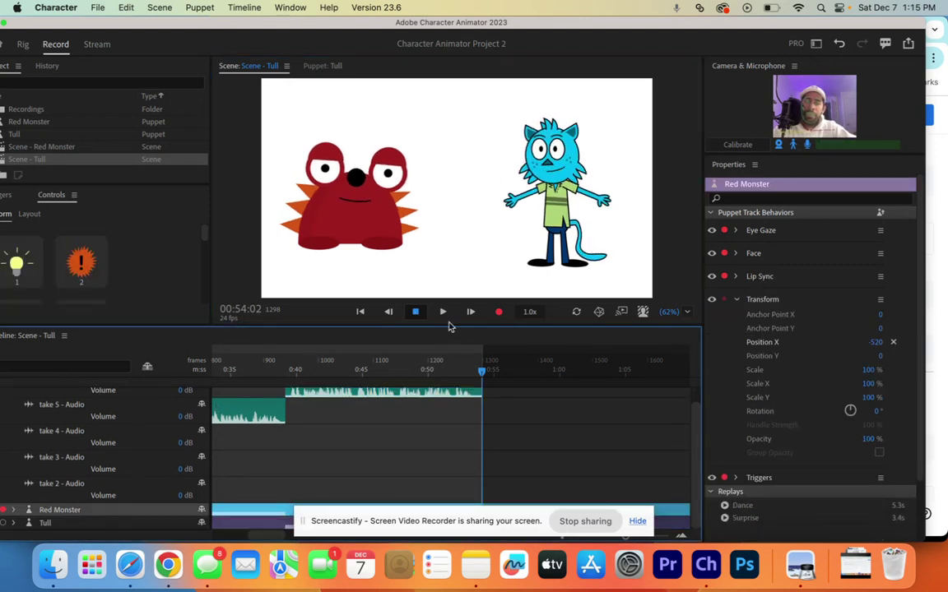
click(497, 314)
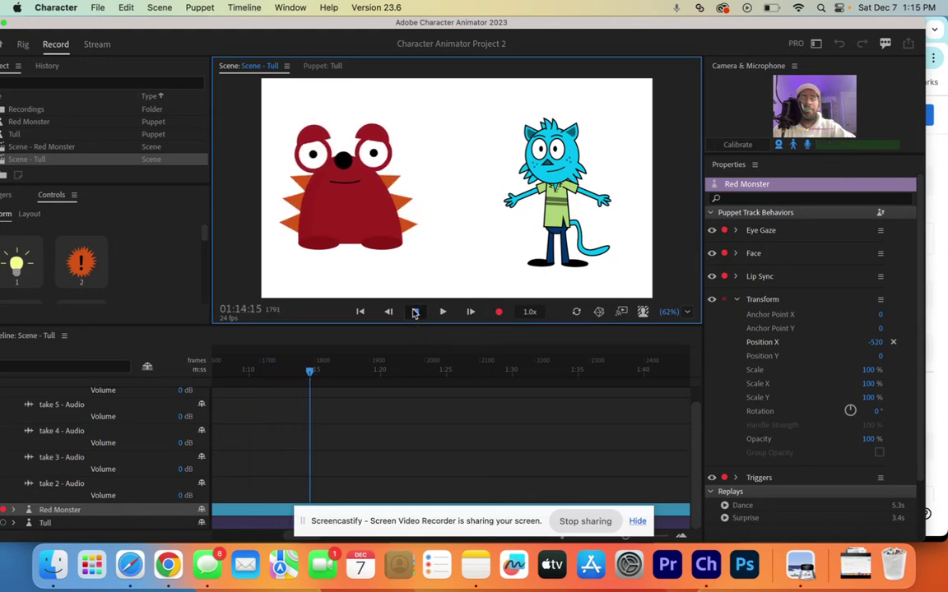
click(415, 312)
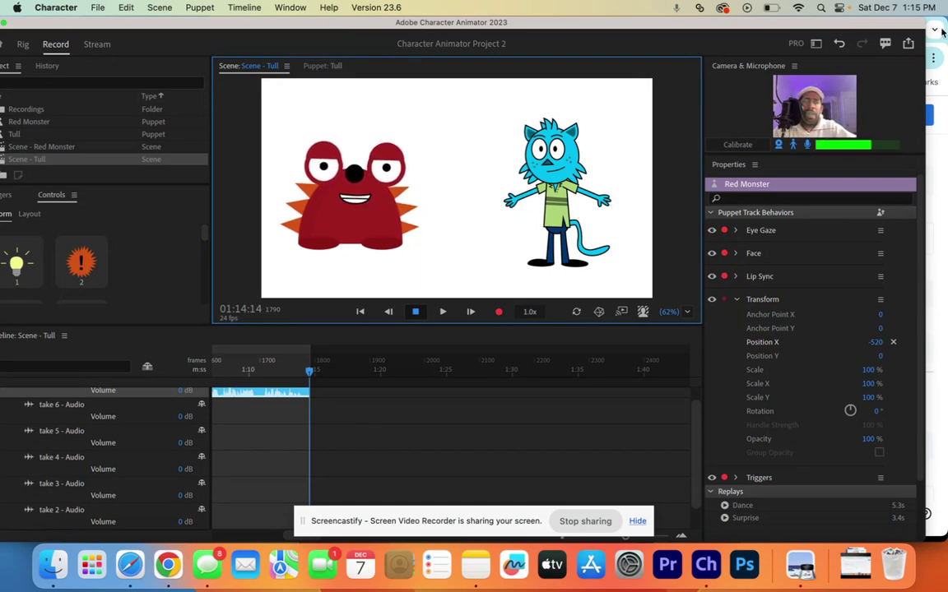
- Target the High Quality MP4 export to Scene - Tull 2.mp4 in Desktop > Character Animator
click(908, 45)
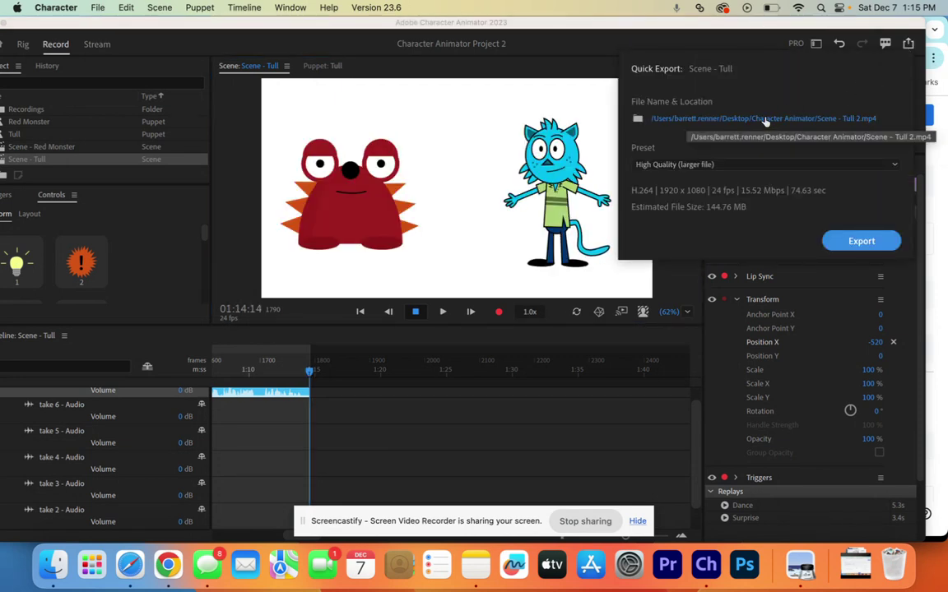
click(739, 120)
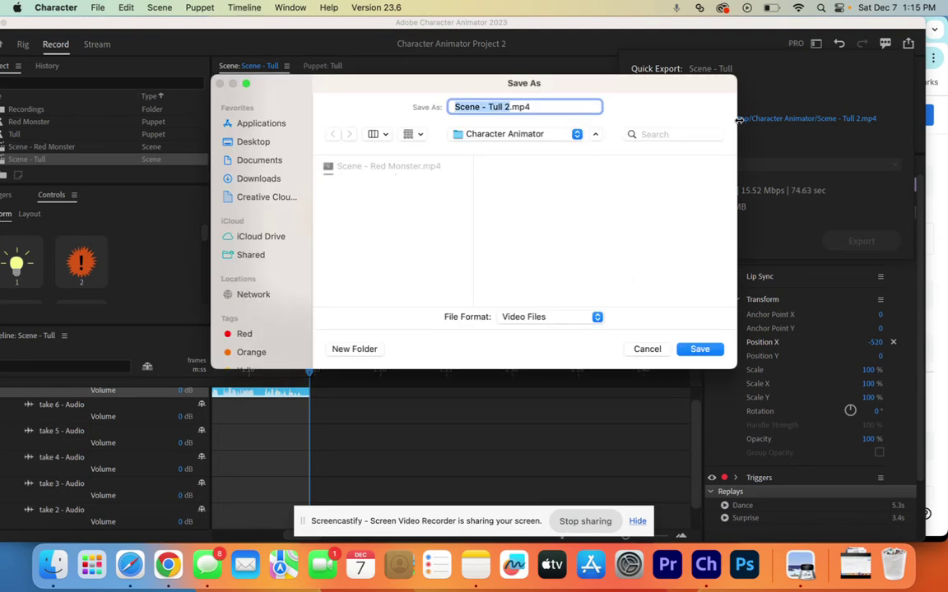
click(252, 144)
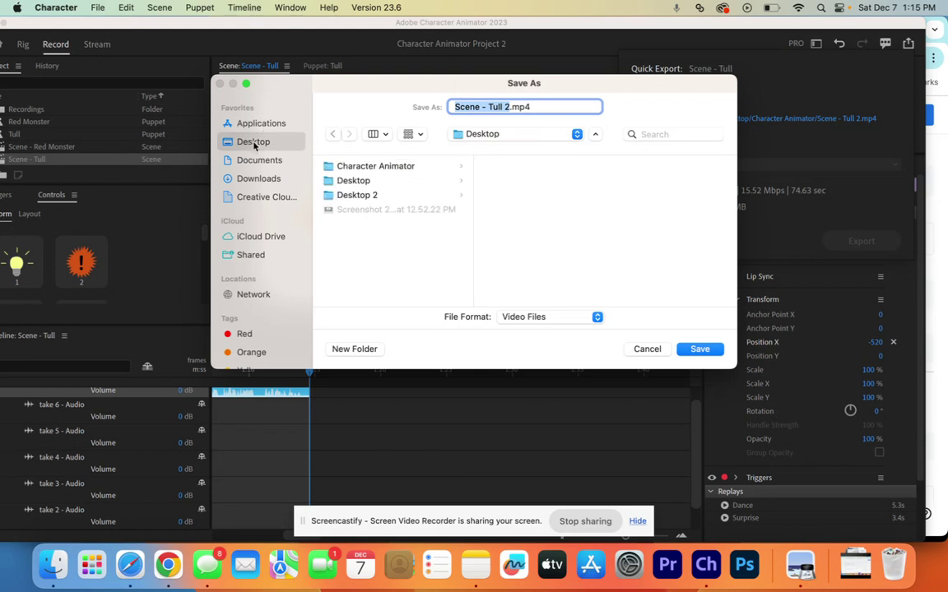
click(402, 167)
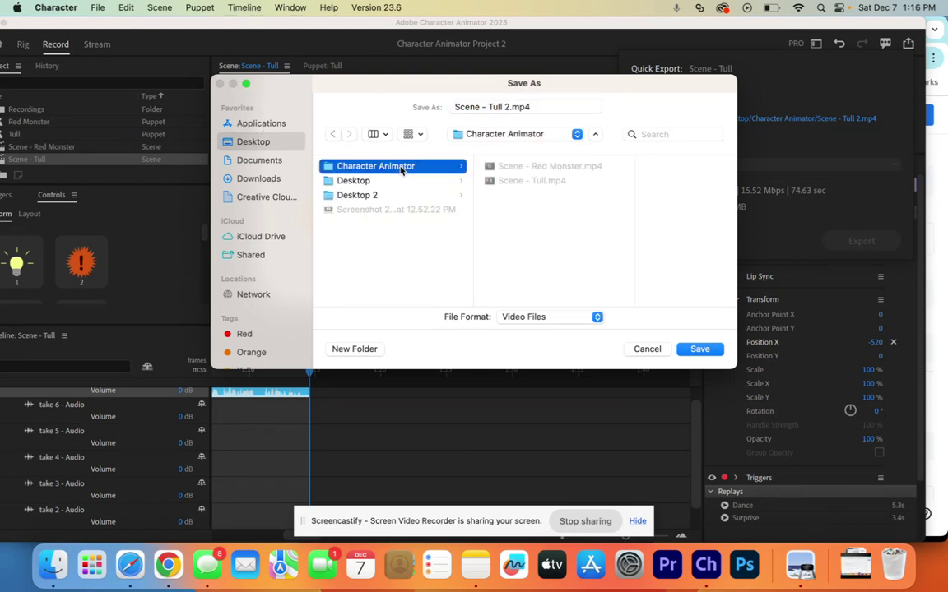
click(700, 350)
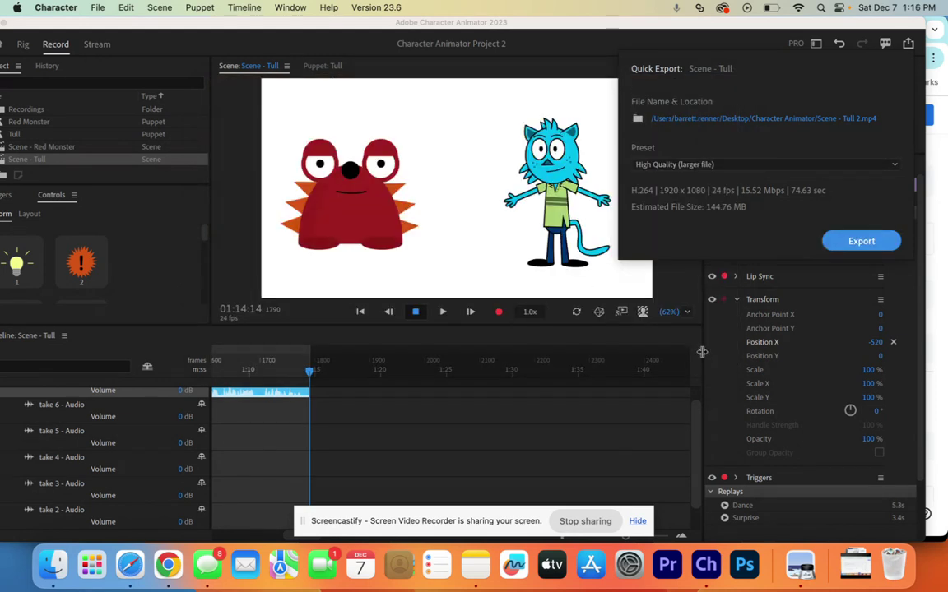
- Start exporting Scene - Tull 2.mp4 and bring the Chrome Classroom assignment forward
click(862, 241)
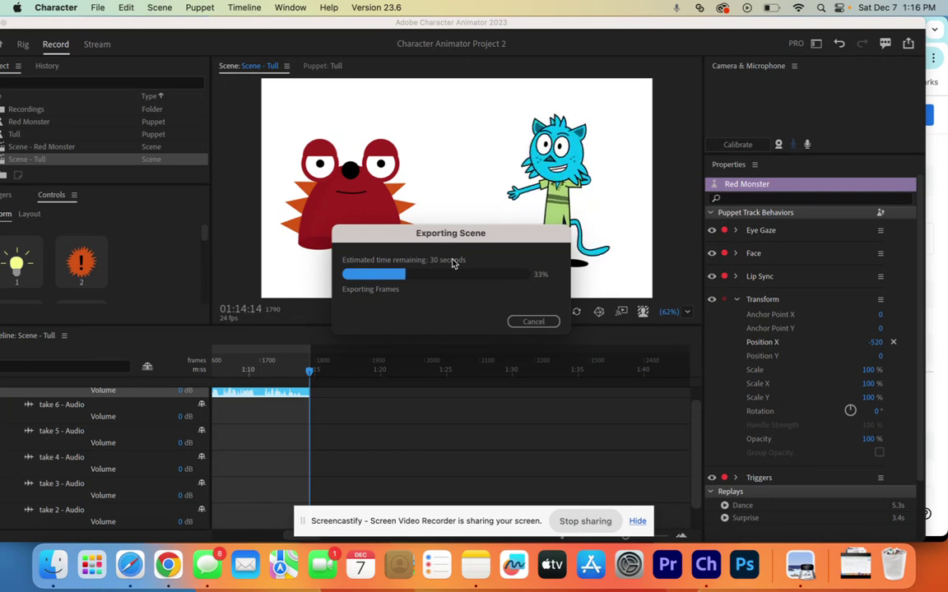
key(super+Tab)
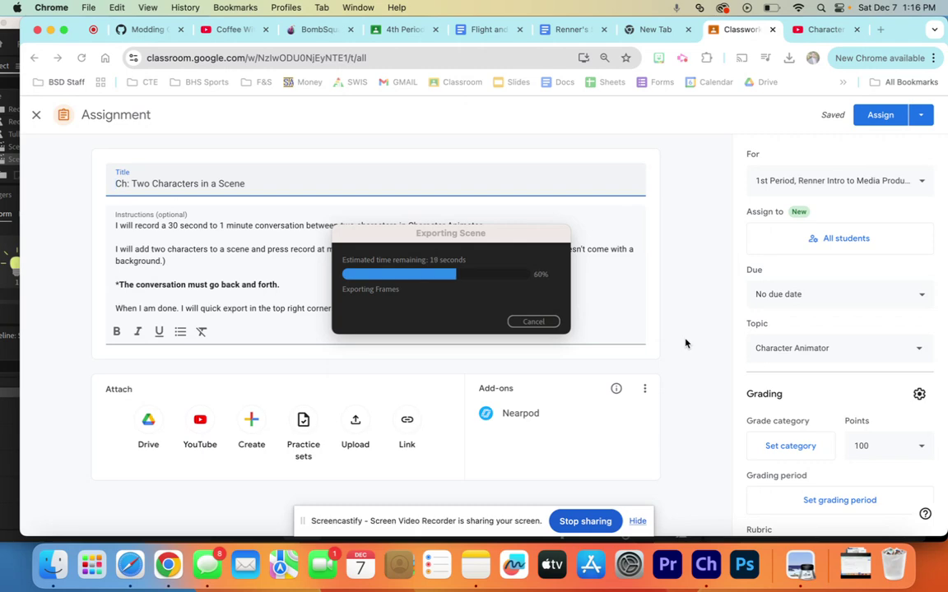
- Return to Character Animator and open the finished Scene - Tull 2.mp4 in QuickTime Player
key(super+Tab)
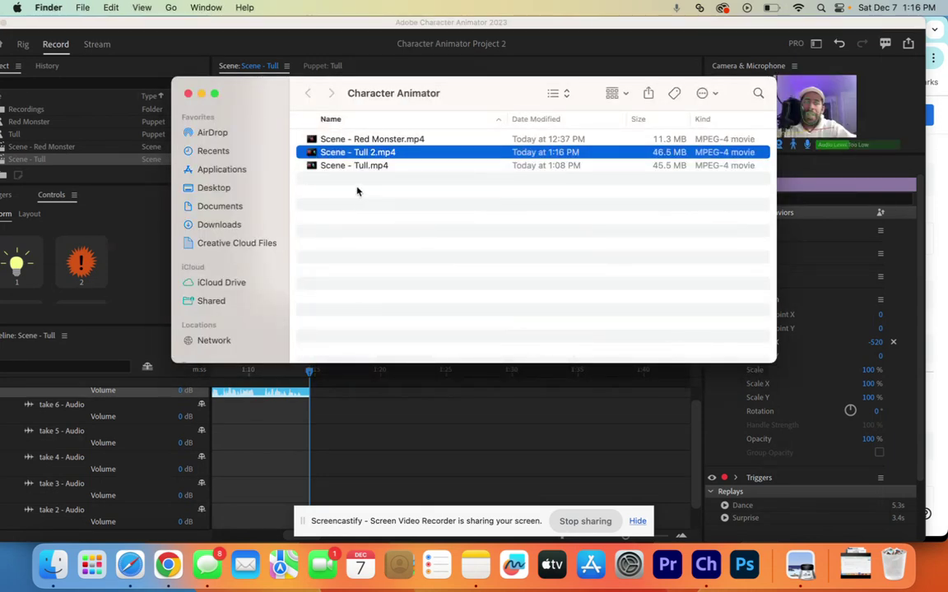
double_click(374, 154)
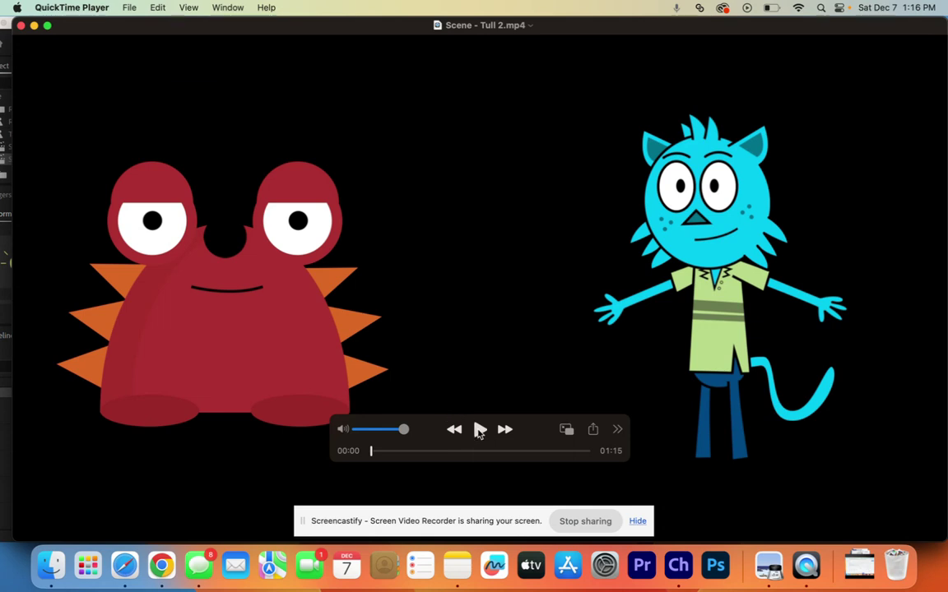
- Play Scene - Tull 2.mp4, showing Red Monster and Tull side by side
click(478, 431)
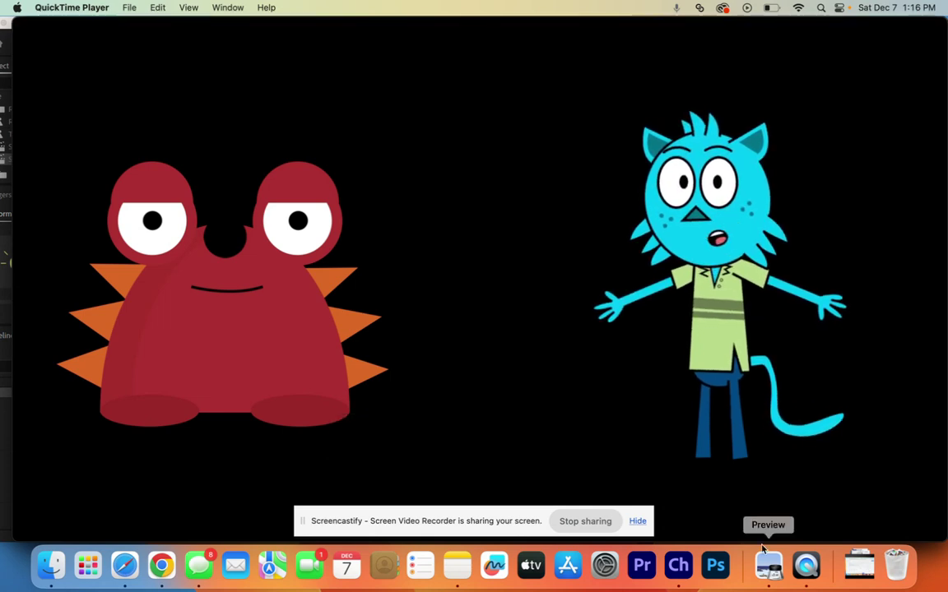